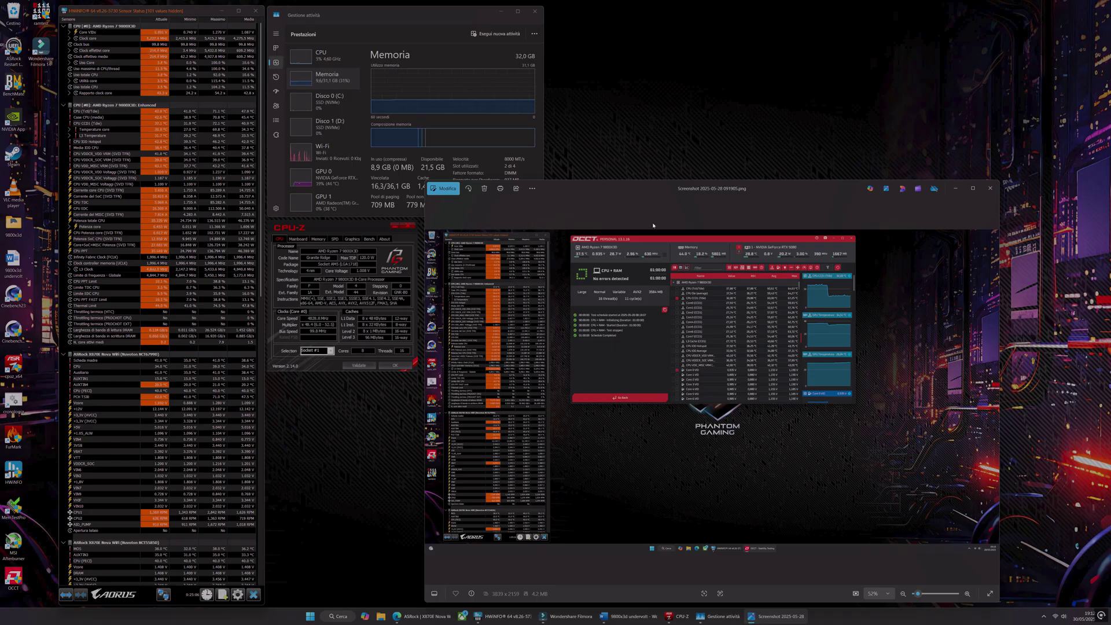
- Switch from Photos to the ASRock X870E Nova WiFi product page in Edge
left_click(421, 618)
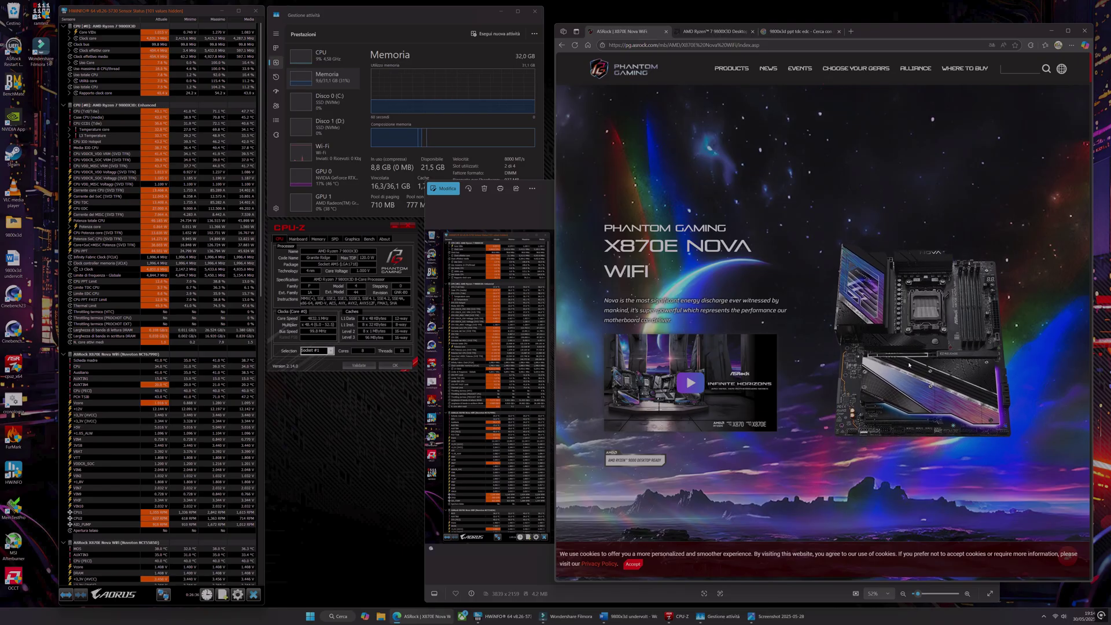
- Scroll to the X870E Nova WiFi Support section and open its BIOS download list
scroll(908, 371, "down", 3)
scroll(908, 371, "down", 1)
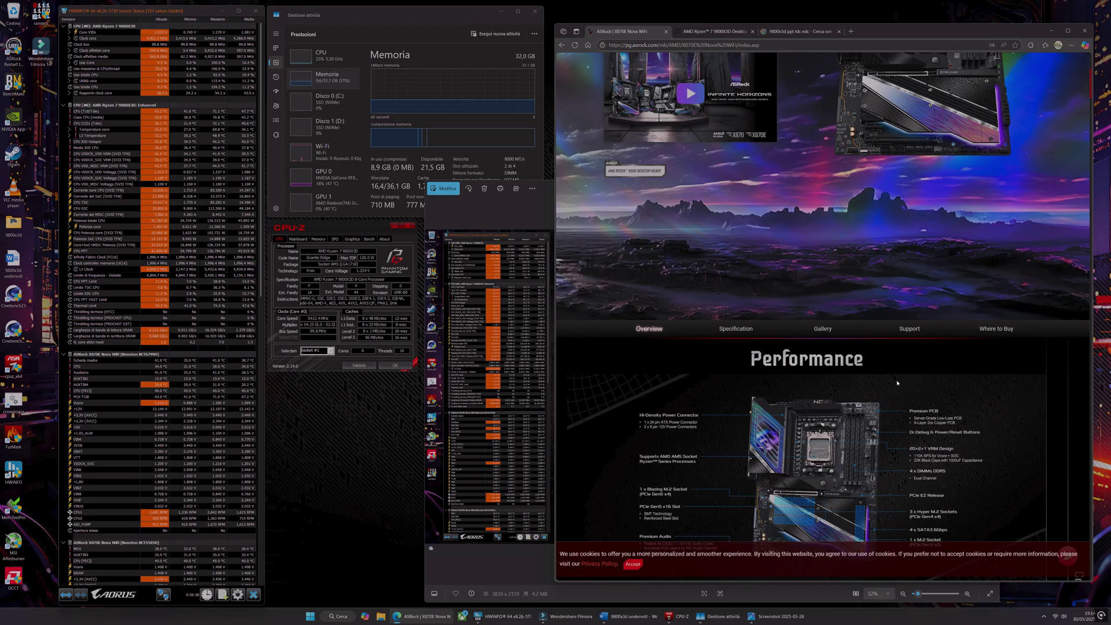
left_click(911, 328)
left_click(714, 235)
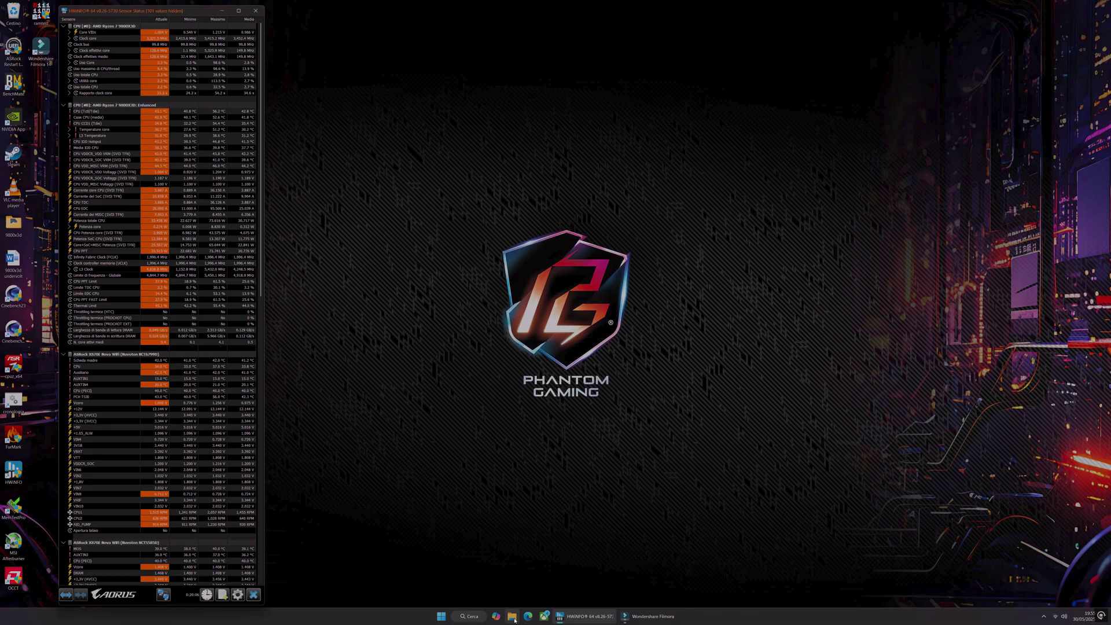
- Open Pictures > Screenshot in File Explorer, view the first Cinebench R23 screenshot, then close it
left_click(513, 616)
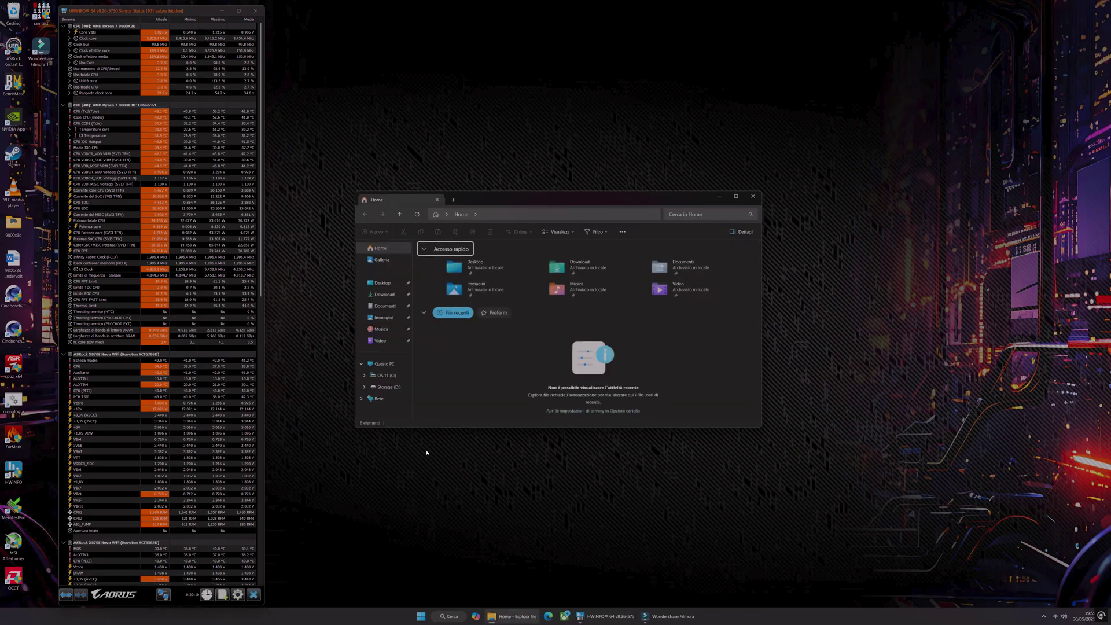
left_click(383, 318)
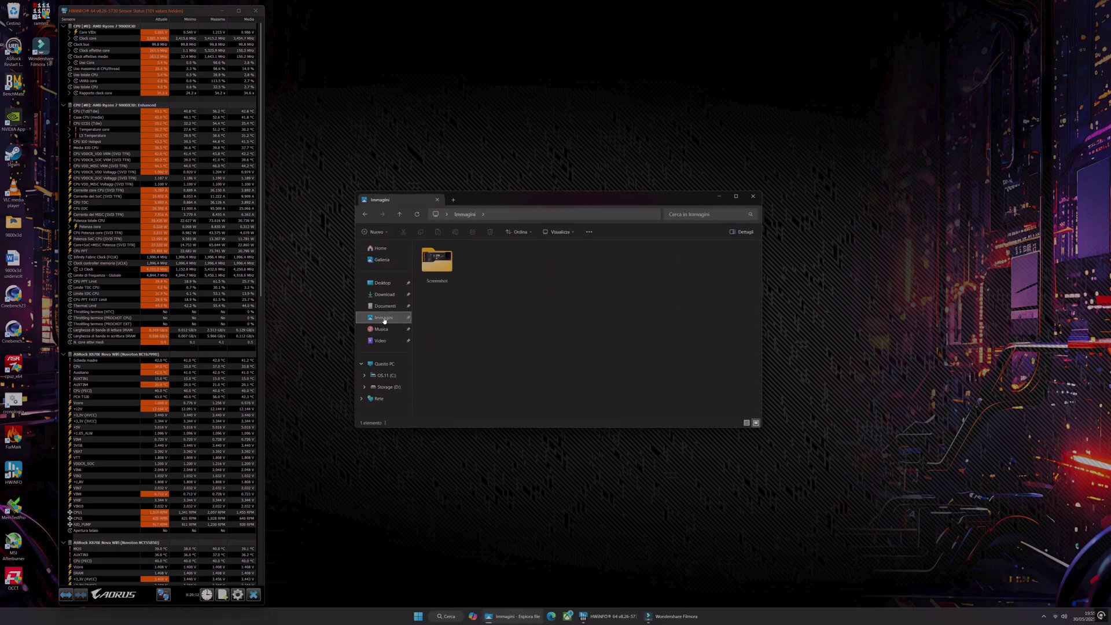
double_click(432, 267)
double_click(430, 271)
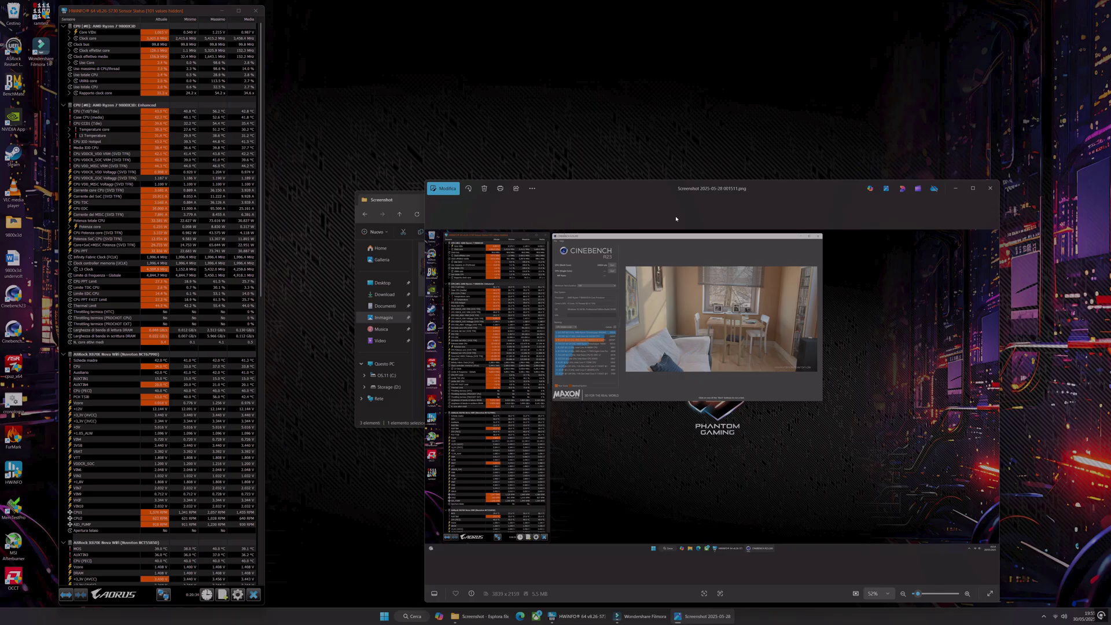
left_click(990, 188)
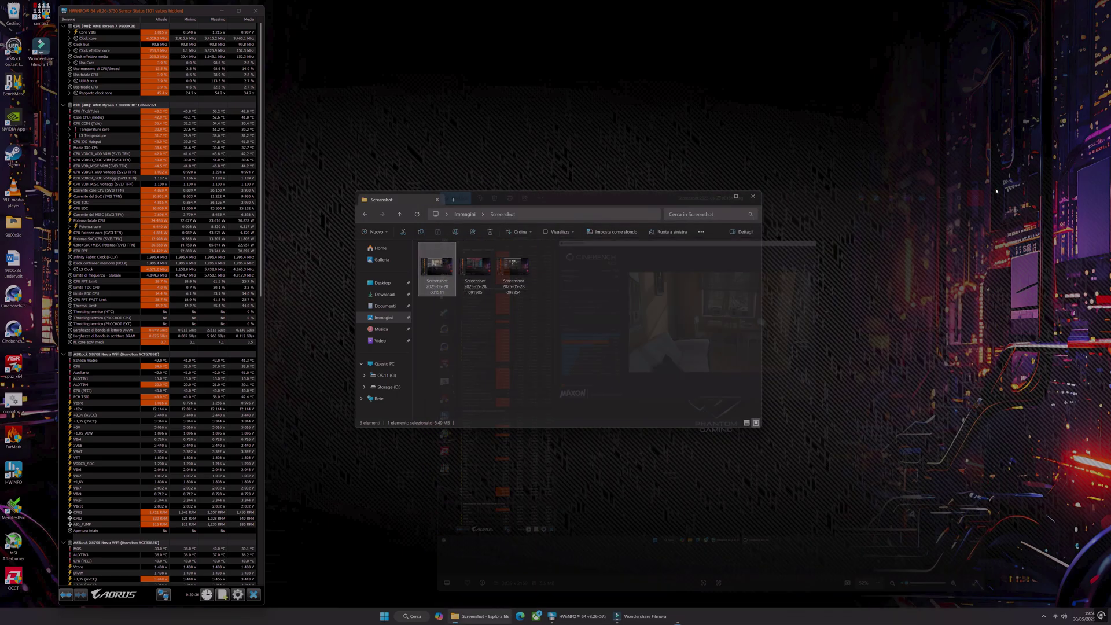
- View the Cinebench 2024 multi-core screenshot, Screenshot 2025-05-28 093354.png, then close it
double_click(518, 274)
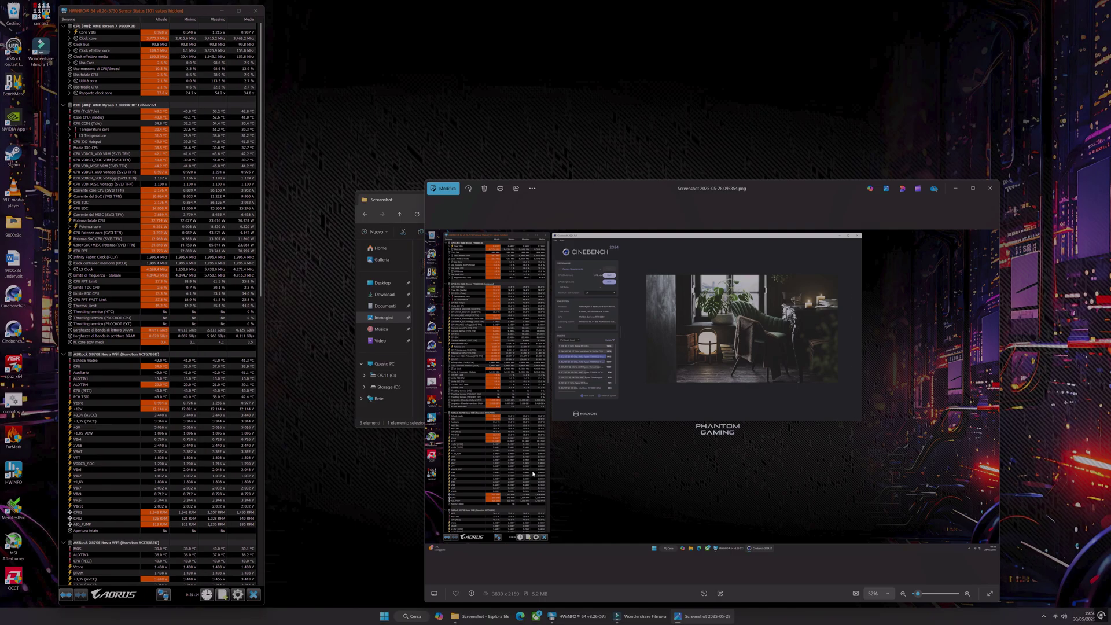
left_click(991, 190)
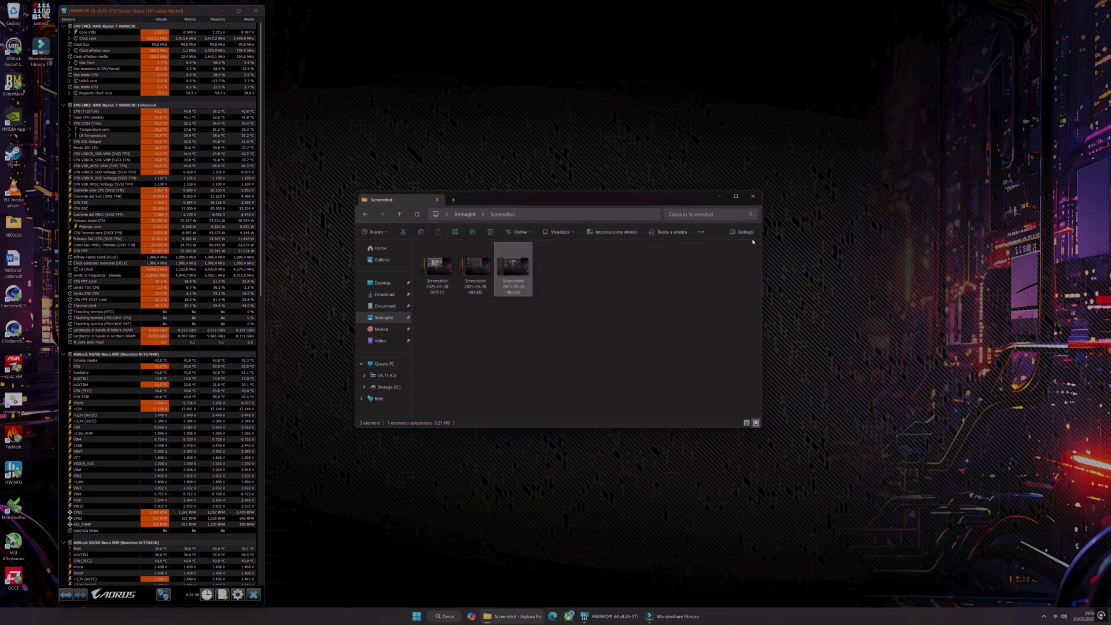
- Close the Screenshot folder, minimise the Word undervolt guide, and close the reopened Pictures window
left_click(752, 197)
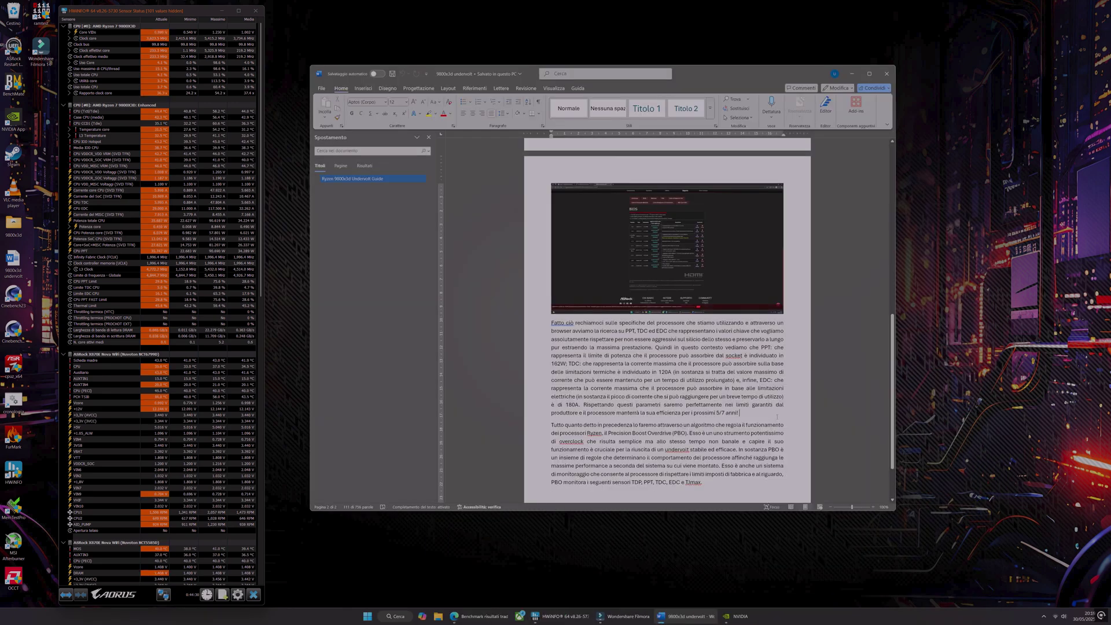
left_click(853, 74)
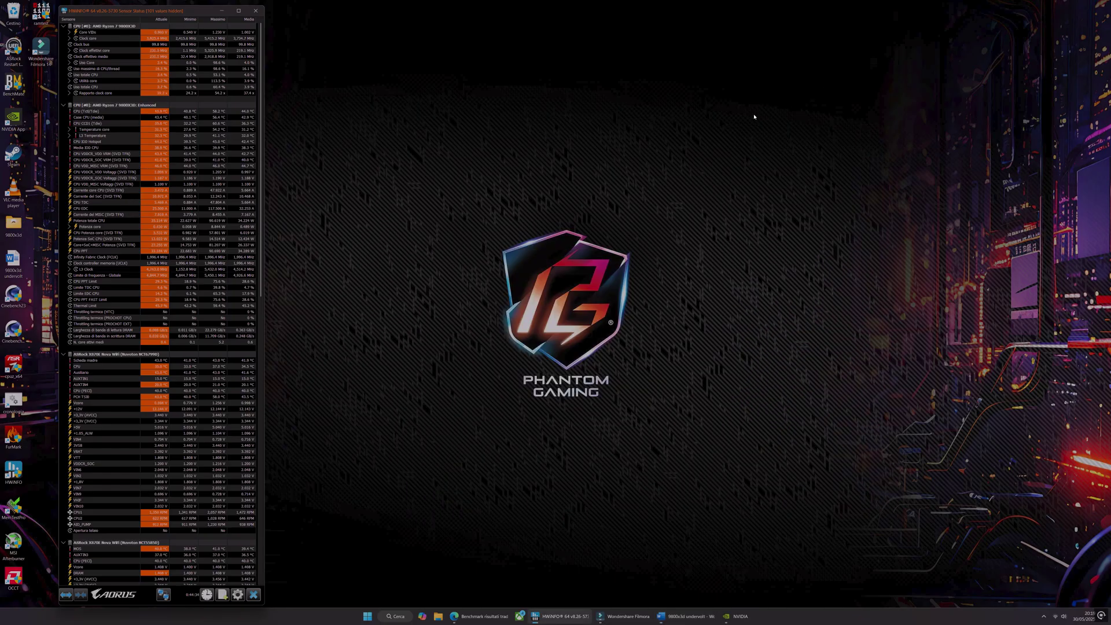
left_click(439, 616)
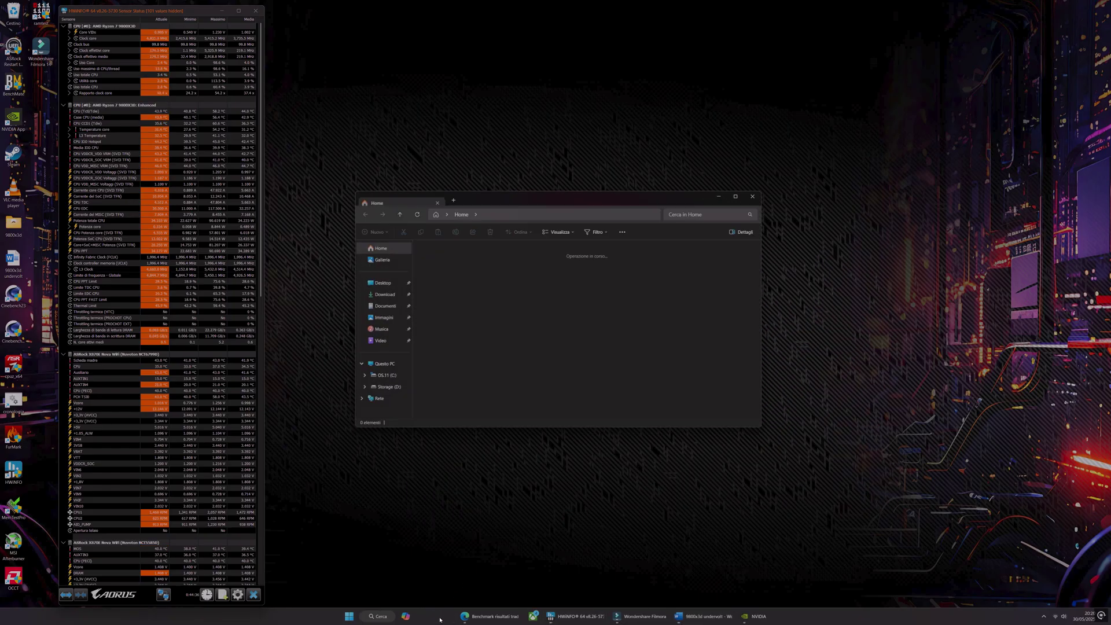
left_click(391, 319)
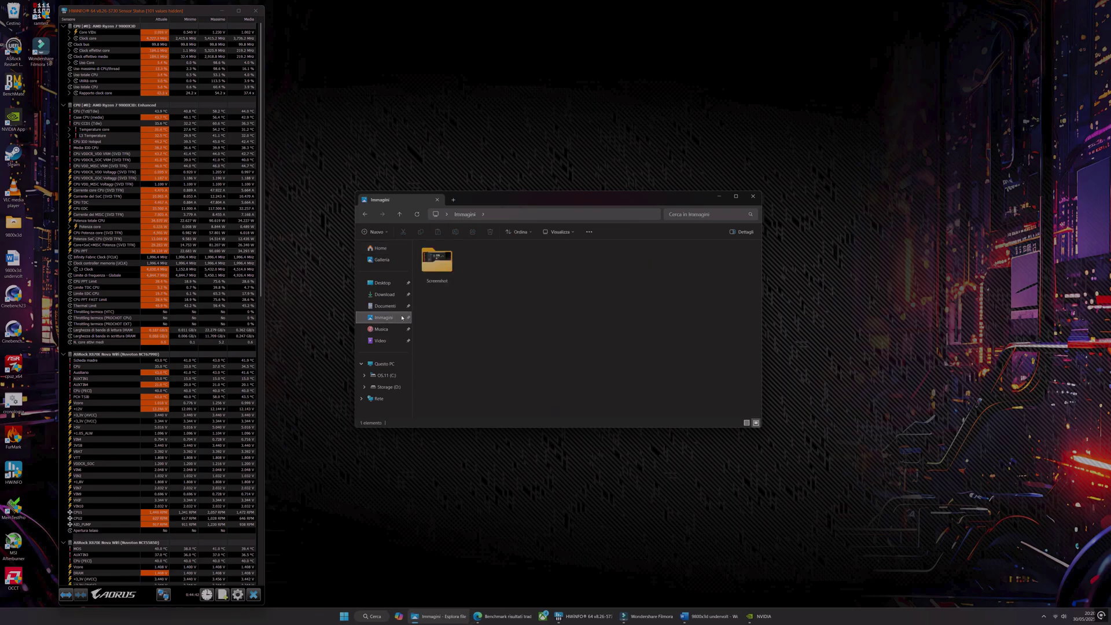
left_click(752, 196)
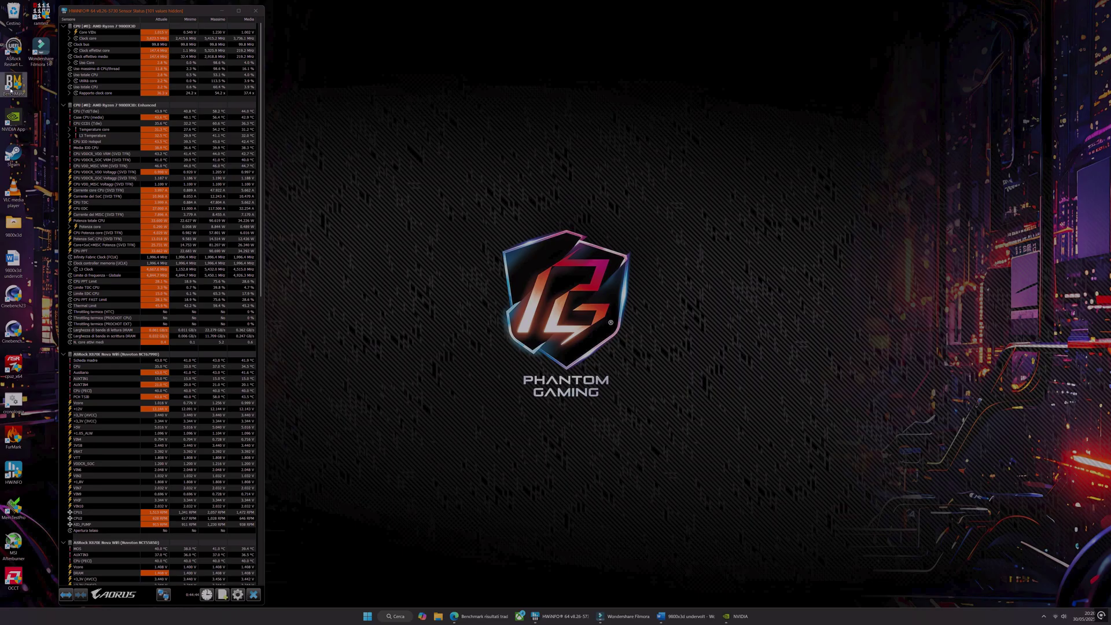
- Launch BenchMate as administrator and bring up actions for the latest y-cruncher result
double_click(14, 83)
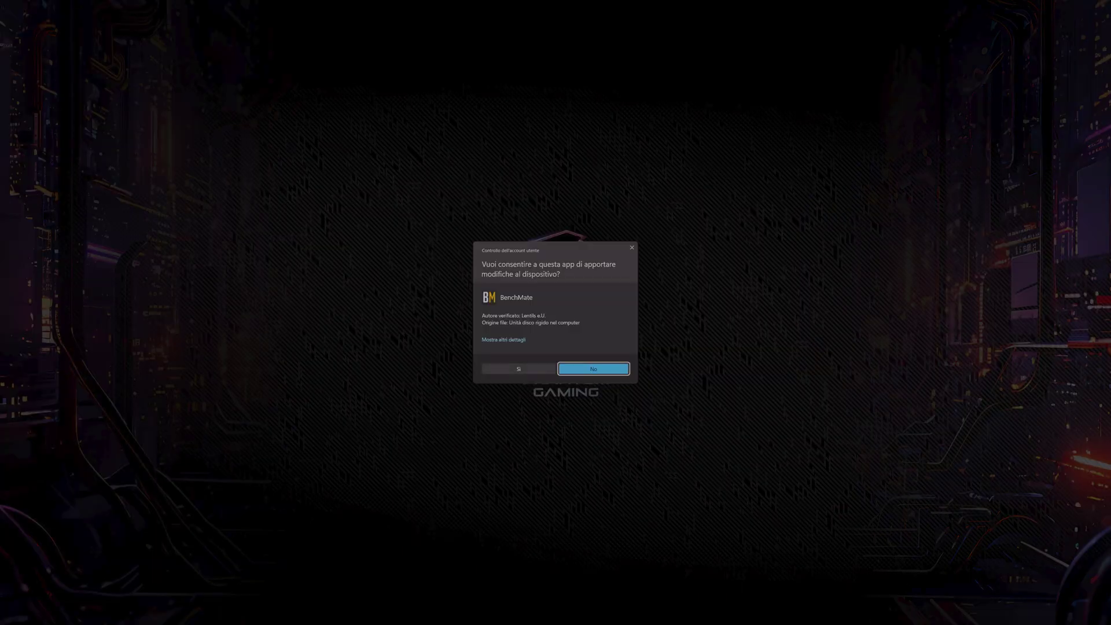
left_click(517, 368)
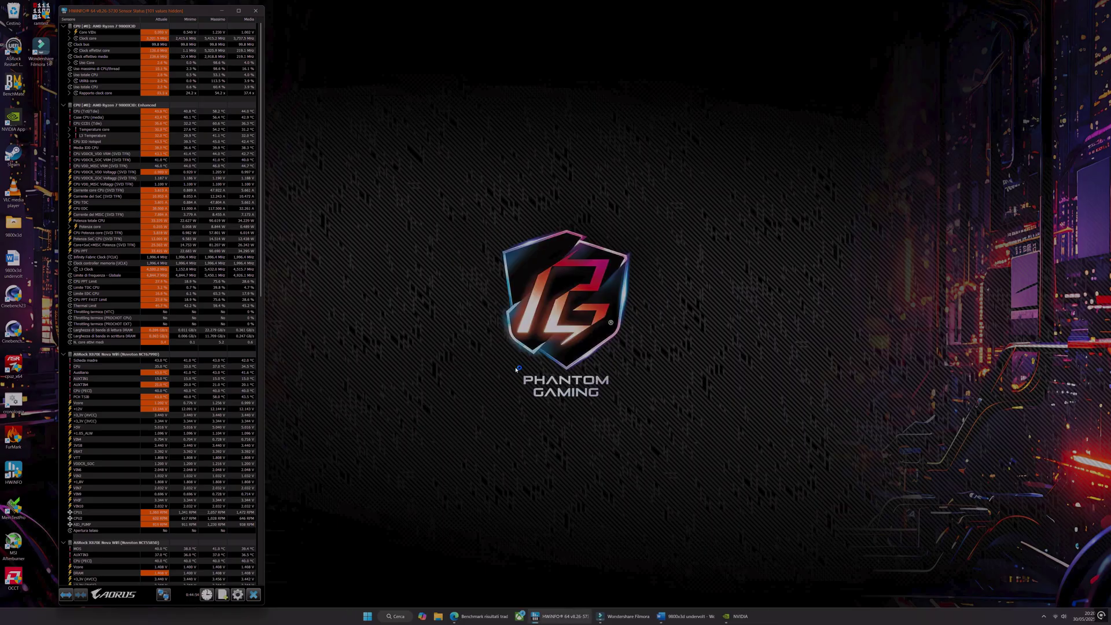
right_click(610, 303)
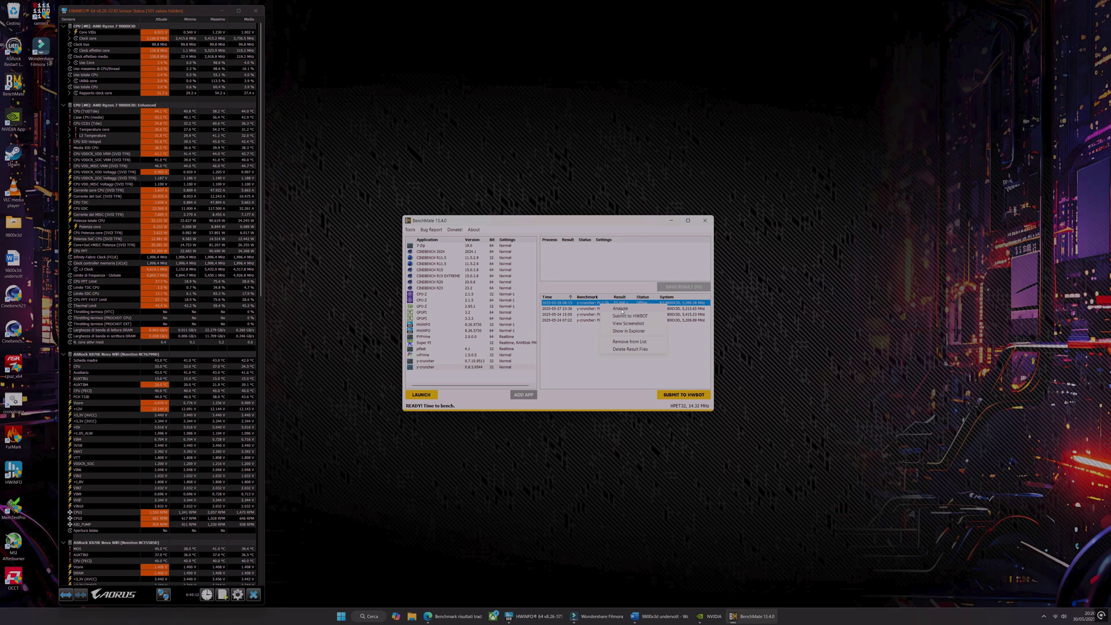
- View the y-cruncher Pi-2.5b 53.008 s screenshot full screen, then close it and BenchMate
left_click(624, 324)
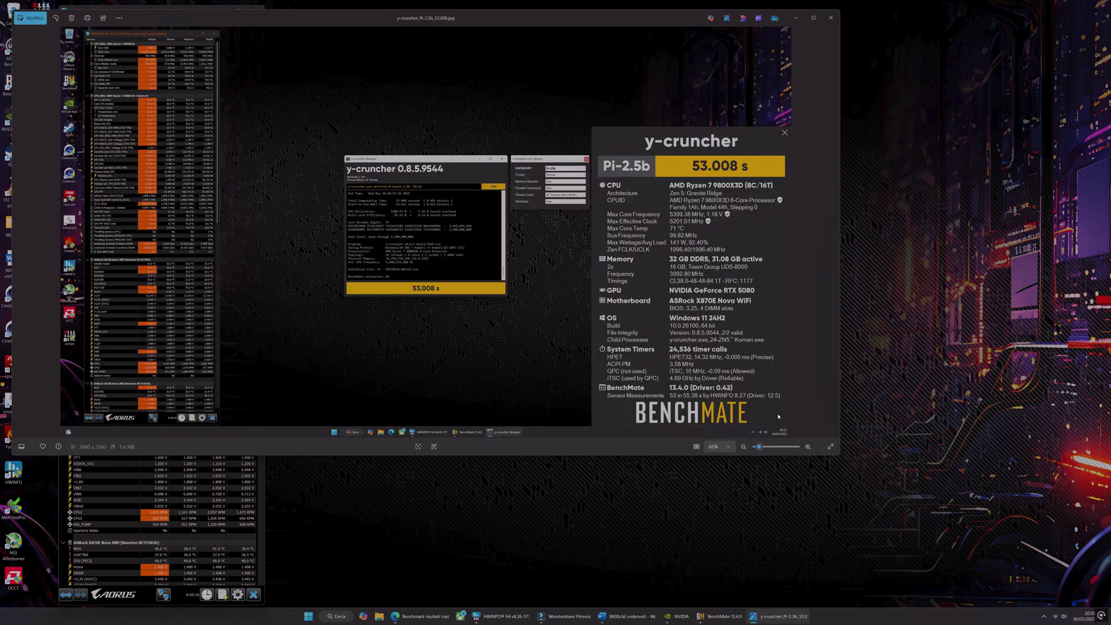
left_click(830, 446)
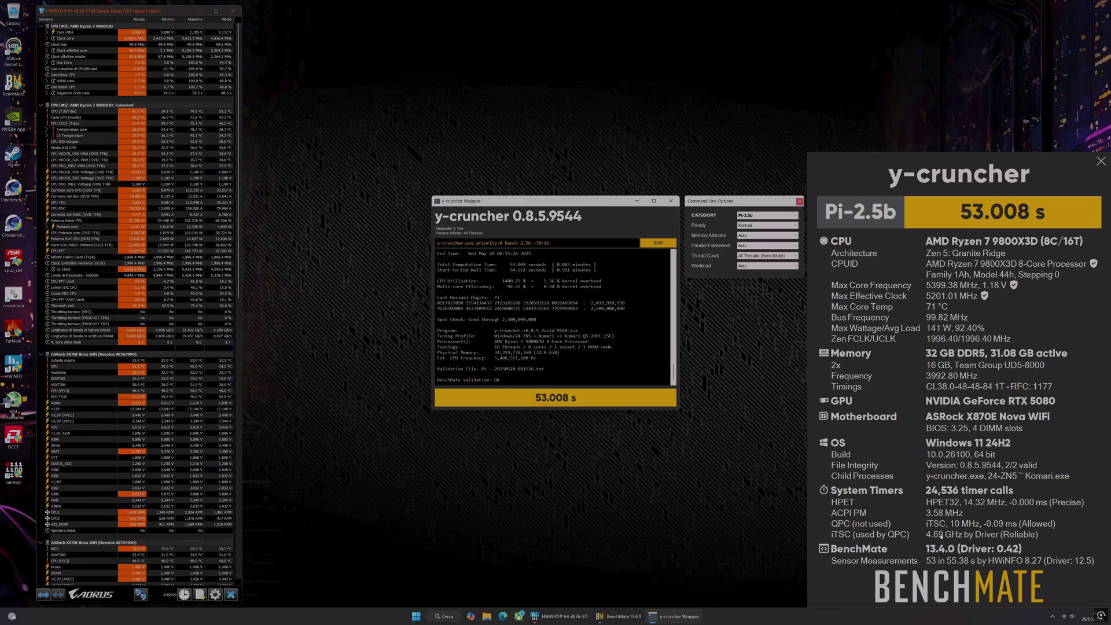
key("Escape")
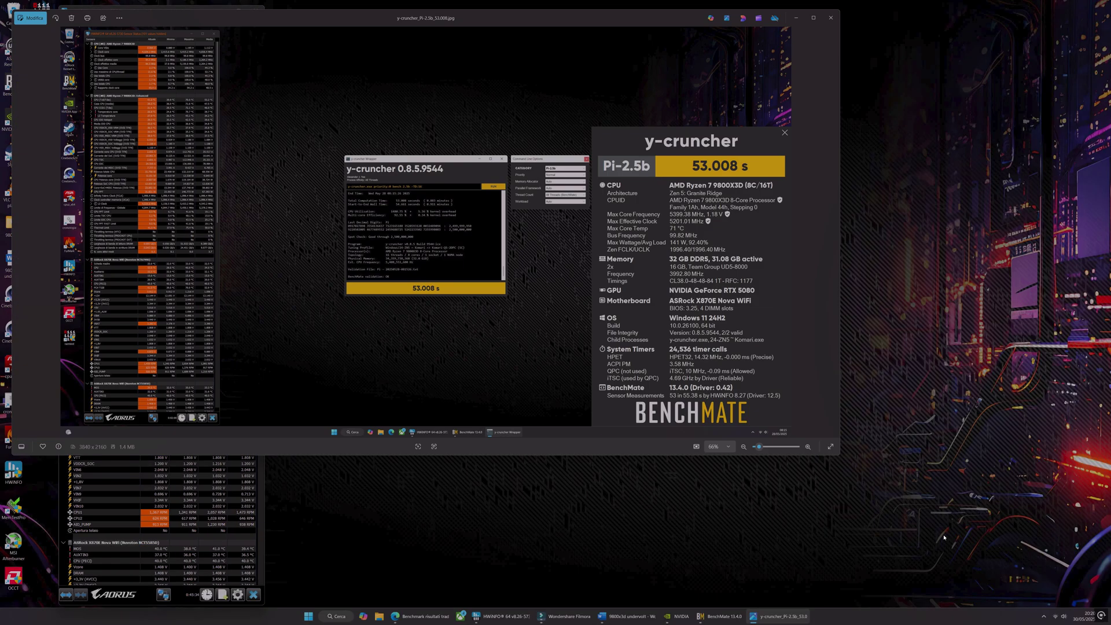
left_click(831, 18)
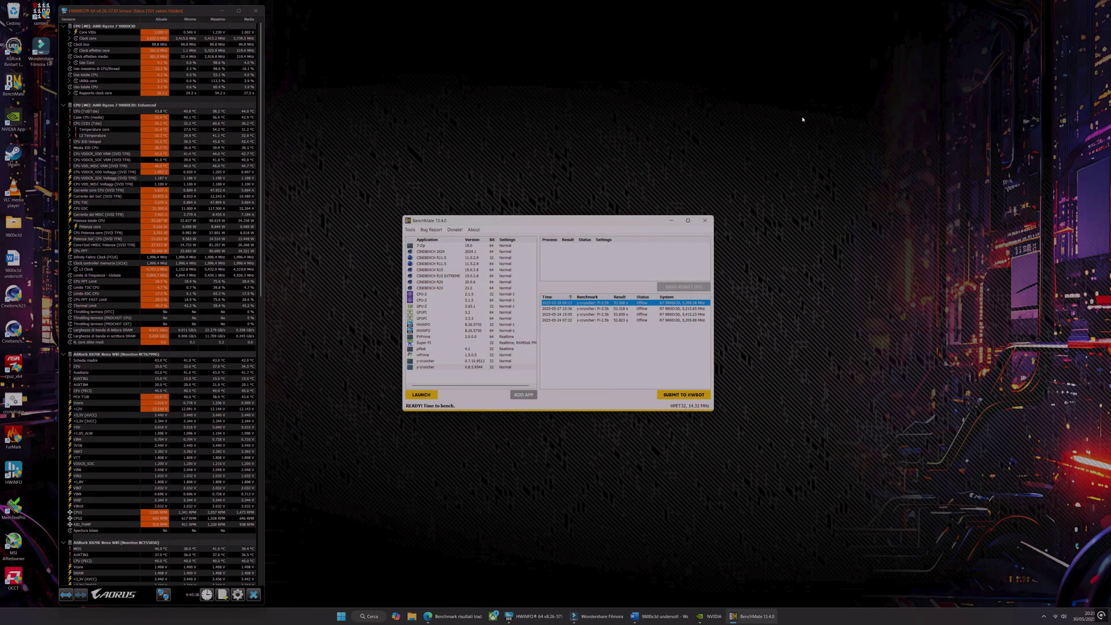
left_click(705, 220)
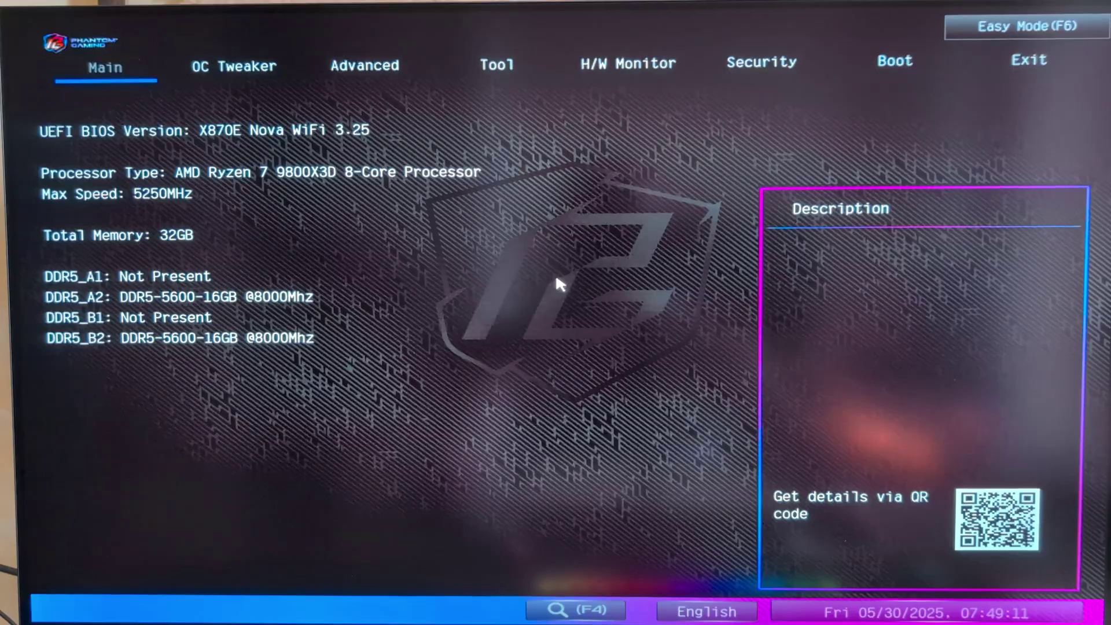
- In OC Tweaker, go past ZEN5 Gaming Optimizations and Performance Preset into DRAM Profile Configuration
key("Right")
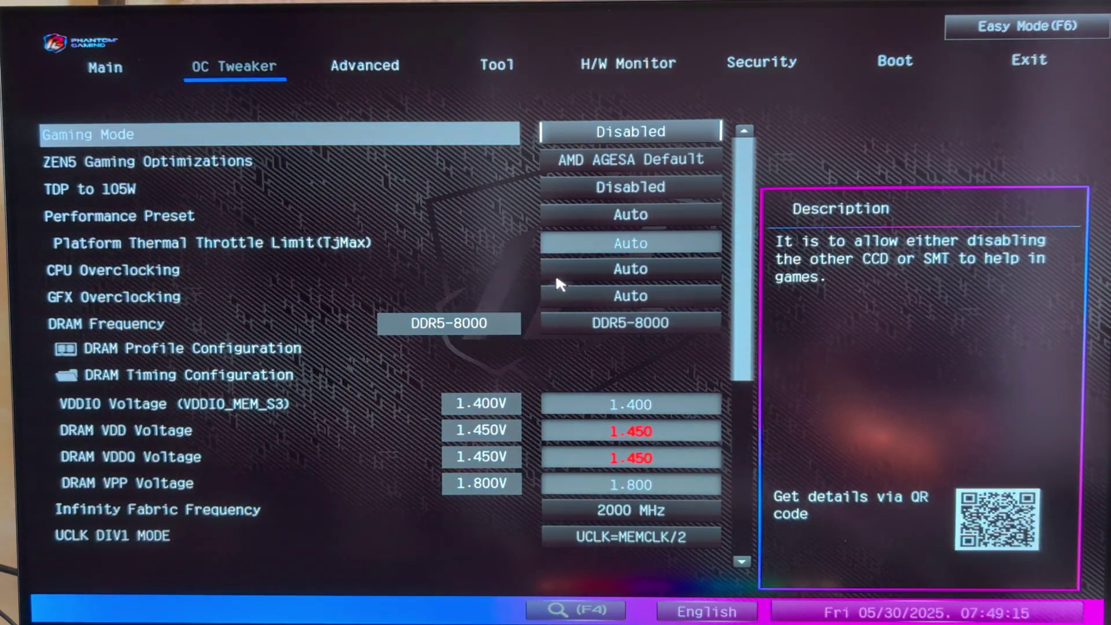
key("Down")
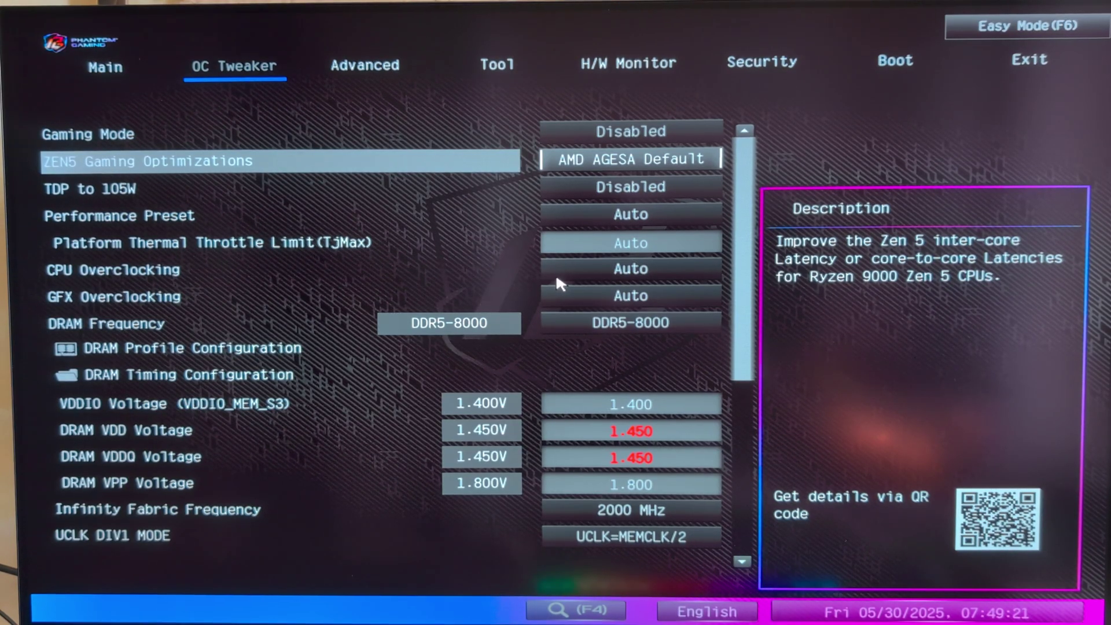
key("Down")
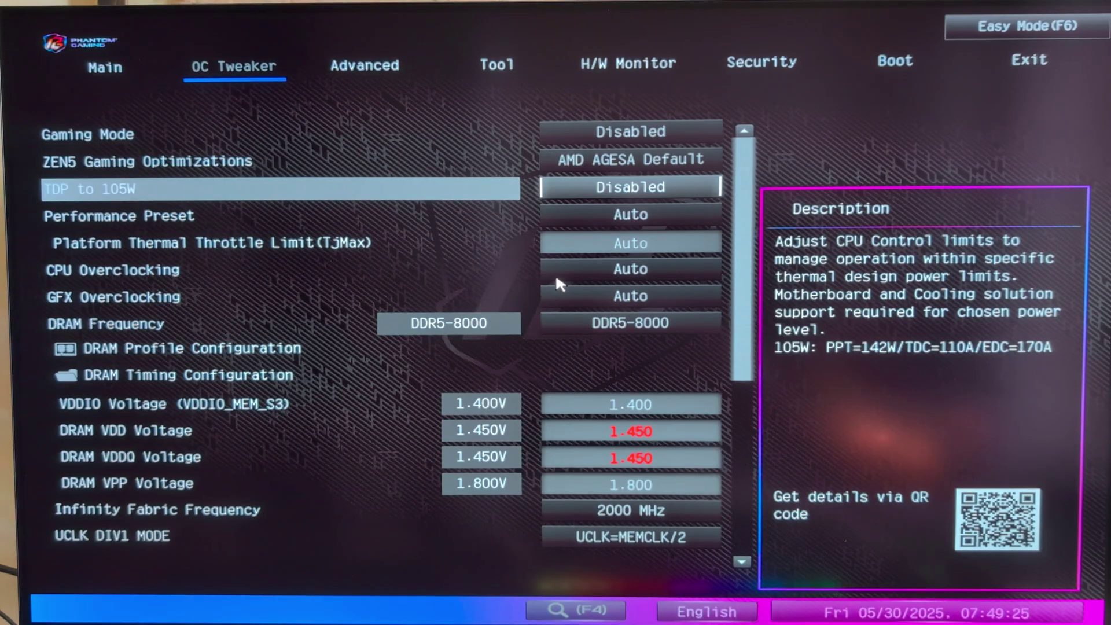
key("Down")
key("Down")
key("Down")
key("Down")
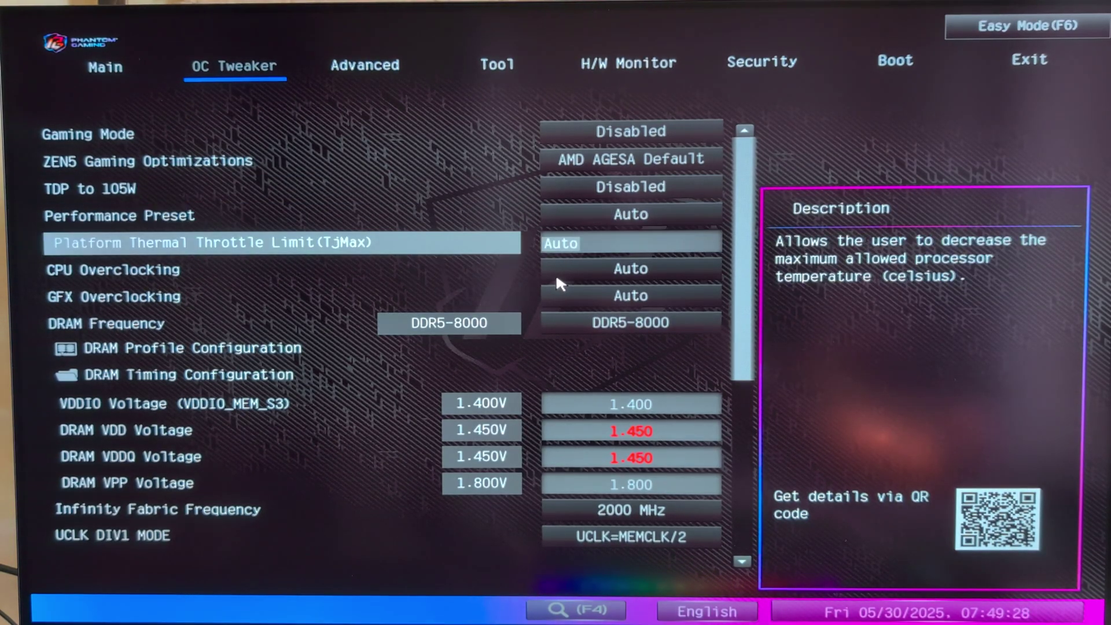
key("Down")
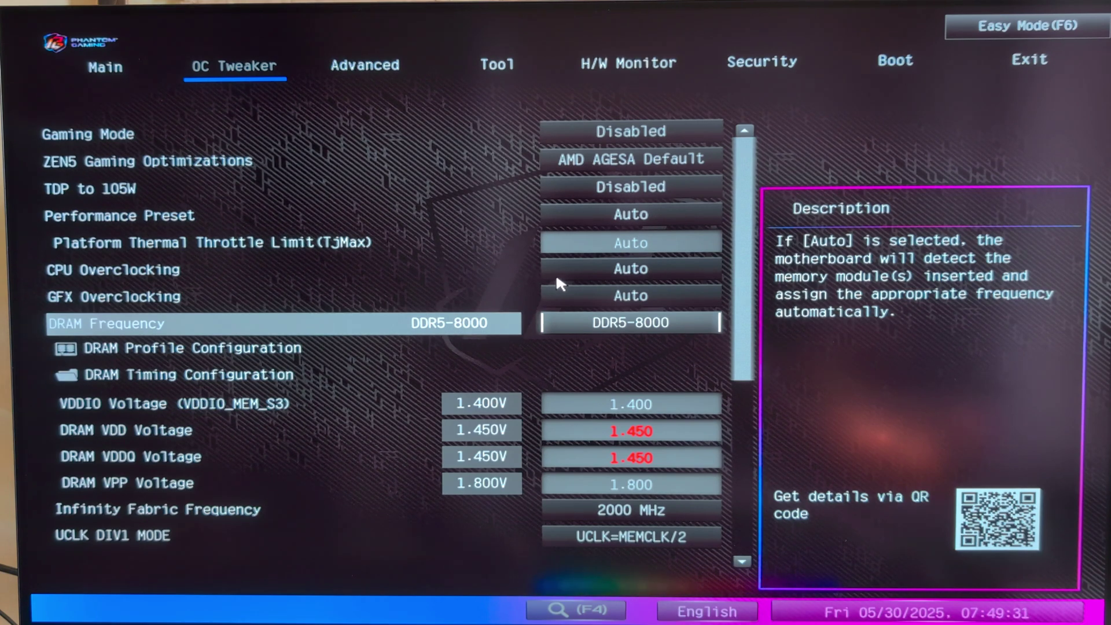
key("Down")
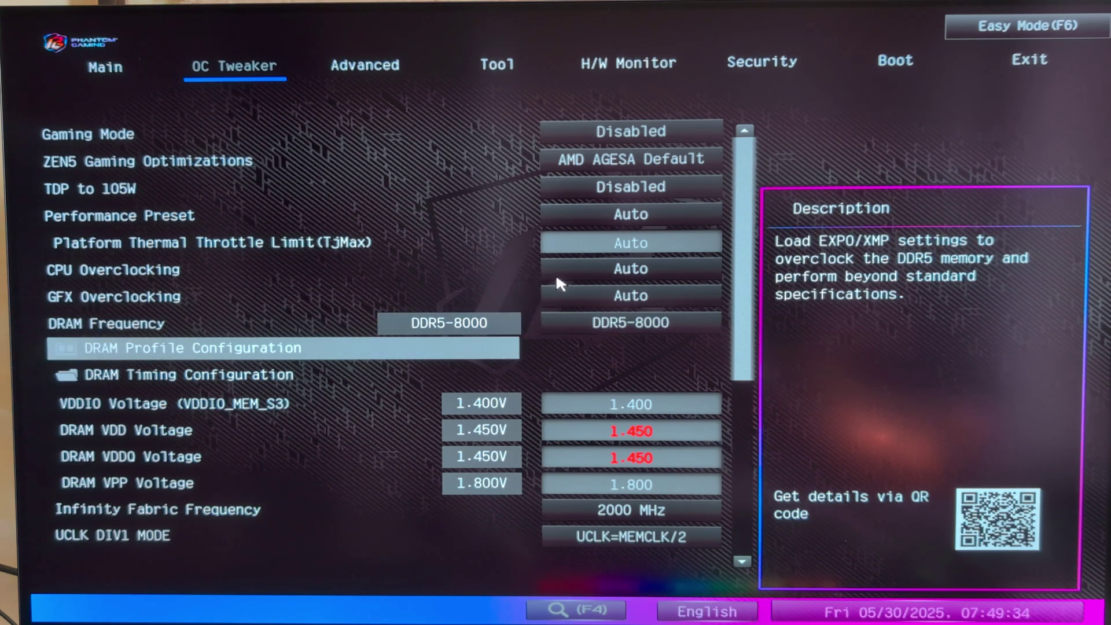
key("Return")
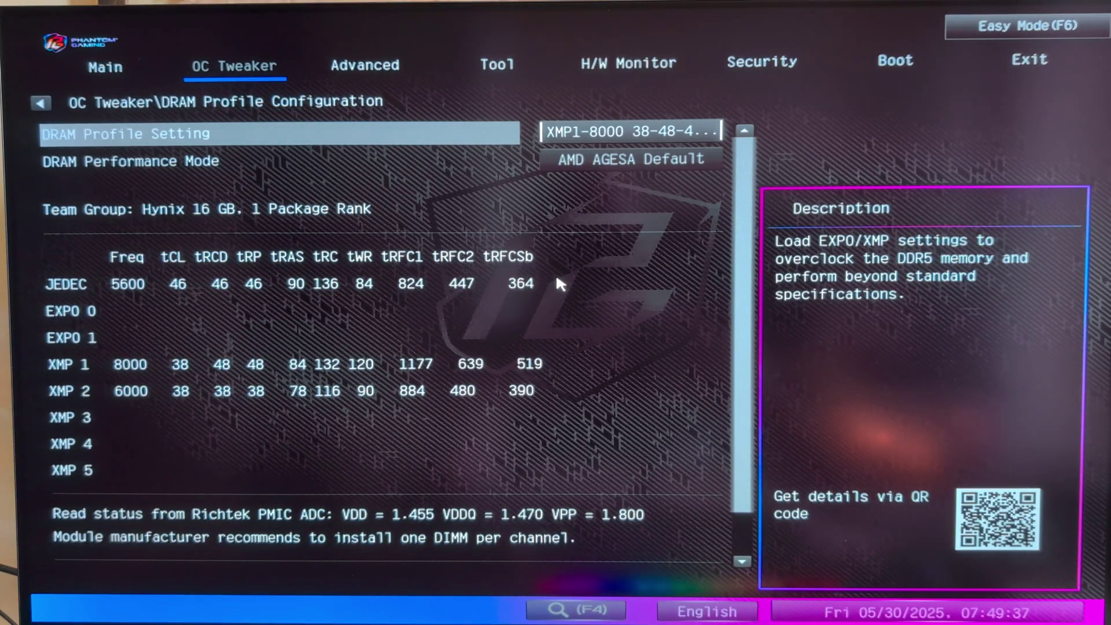
key("Return")
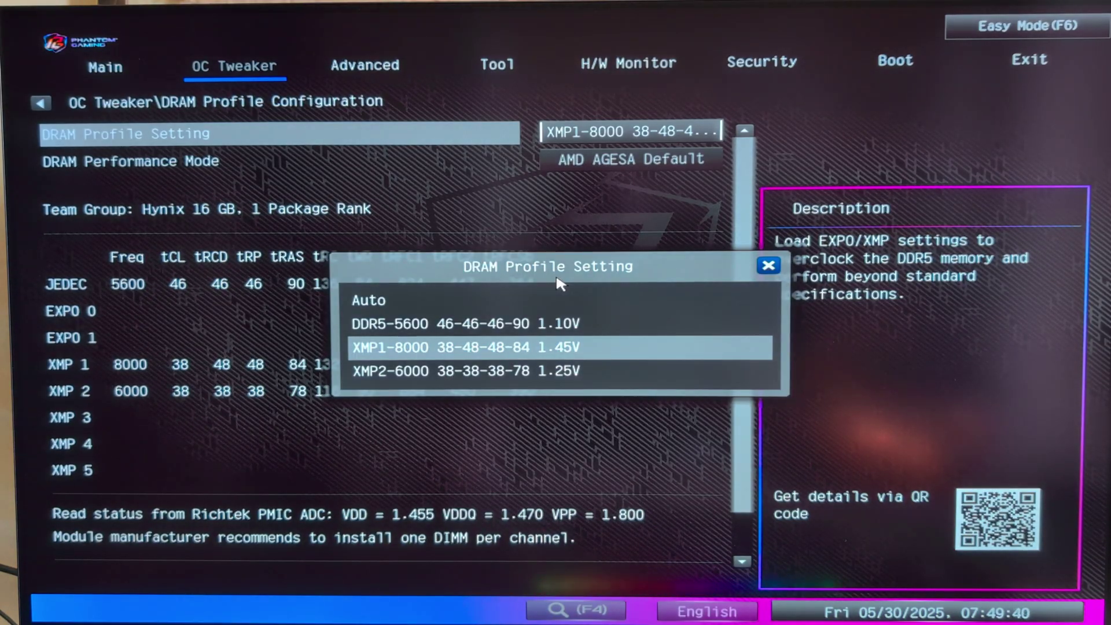
key("Up")
key("Down")
key("Down")
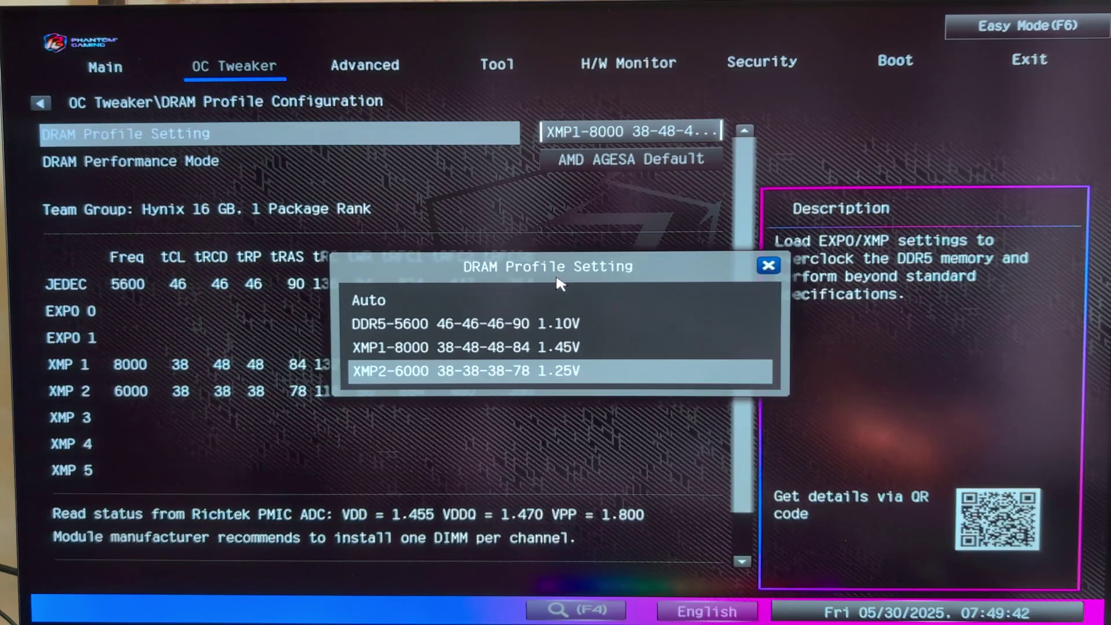
key("Escape")
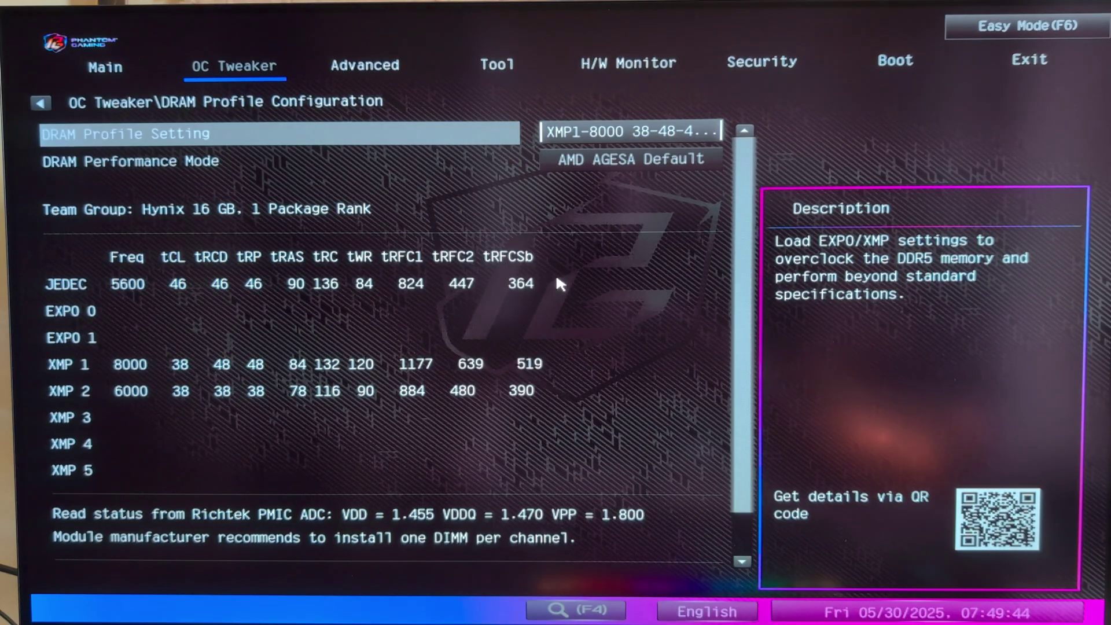